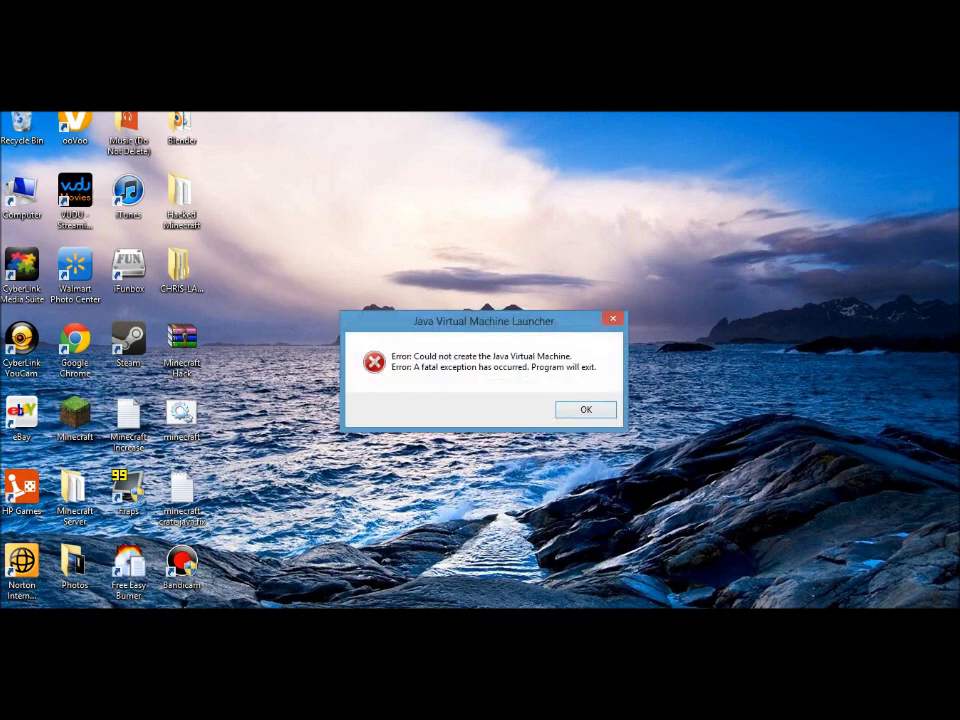
Step: Dismiss the Java Virtual Machine error and open the desktop text file "minecraft crate java fix" to review its launch command
drag(484, 321, 485, 295)
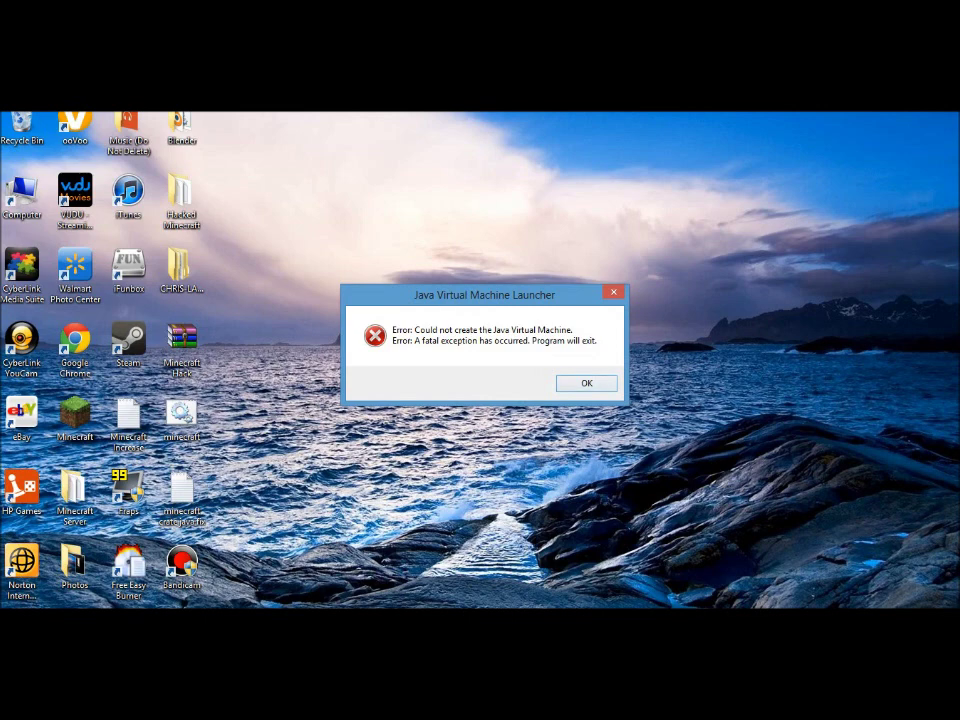
key(Return)
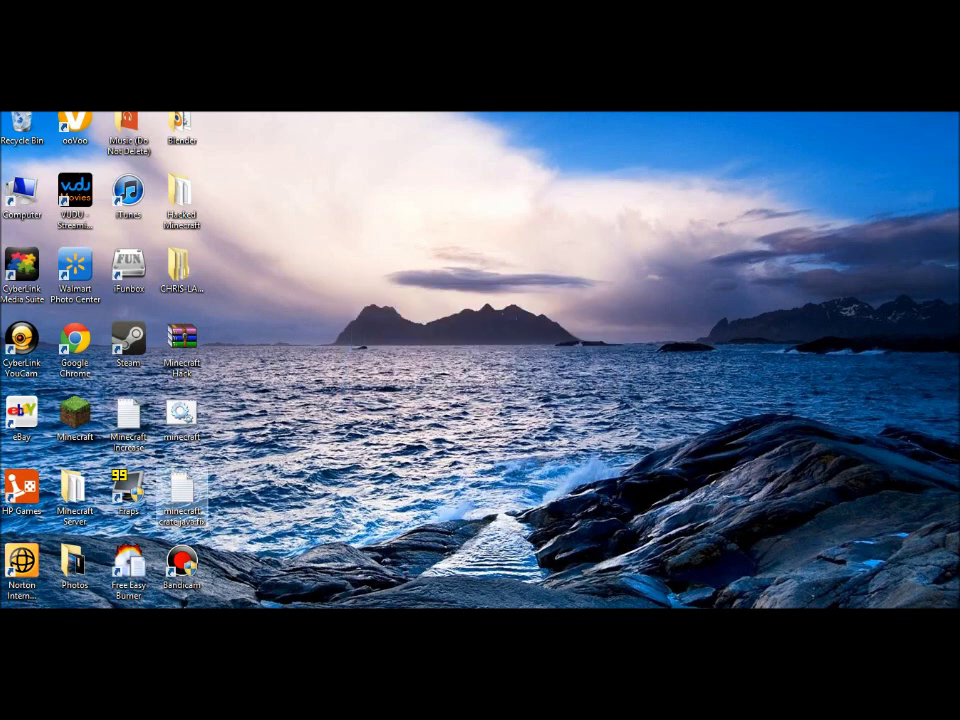
double_click(181, 492)
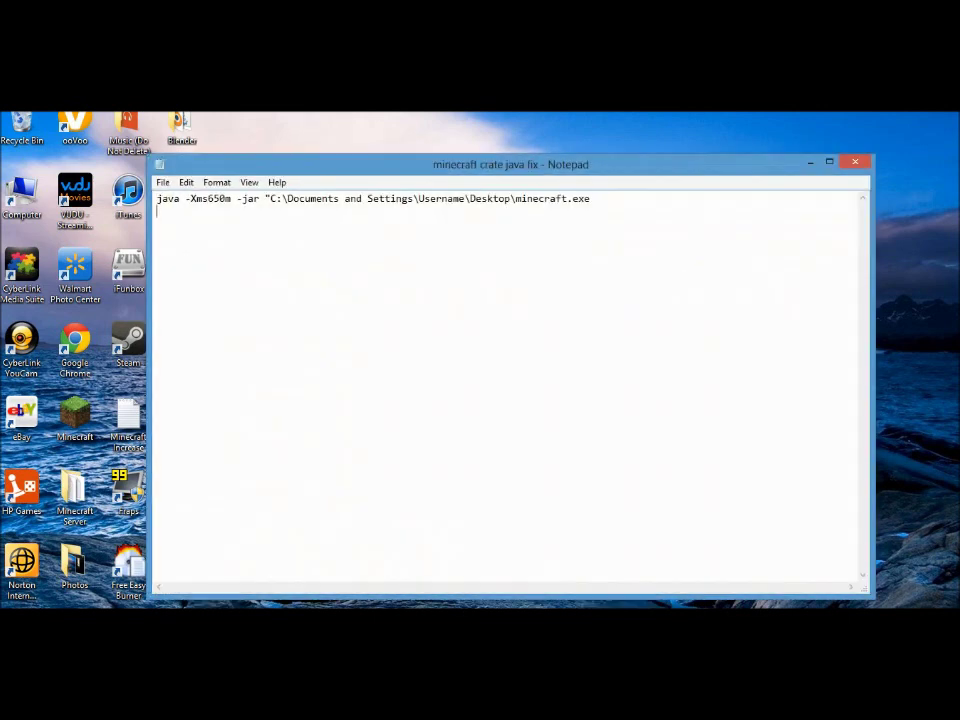
drag(590, 199, 285, 212)
key(ctrl+a)
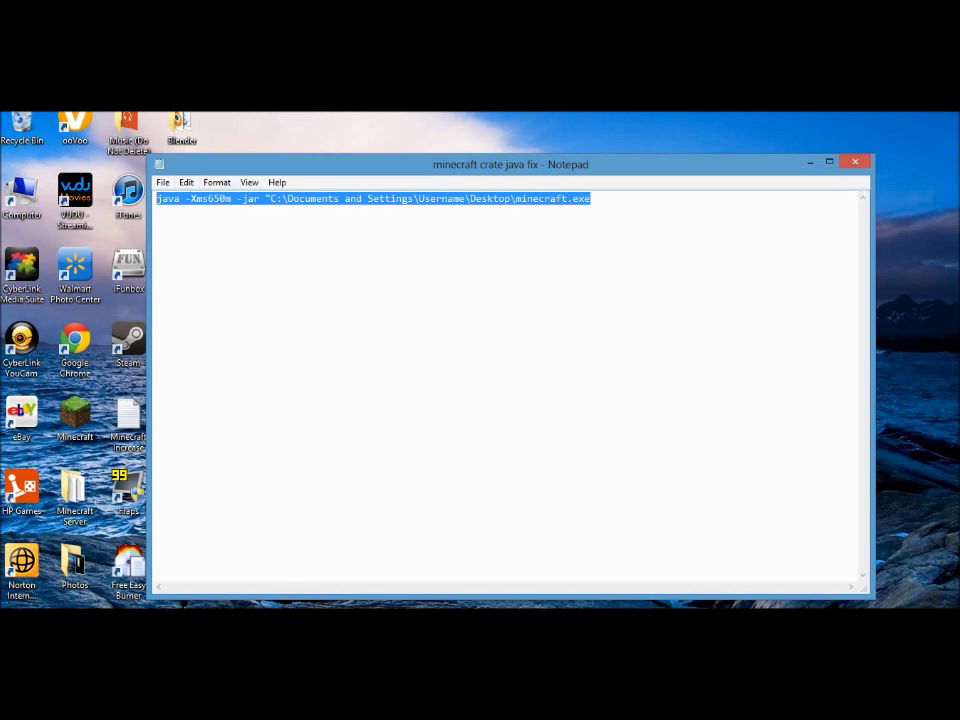
click(413, 198)
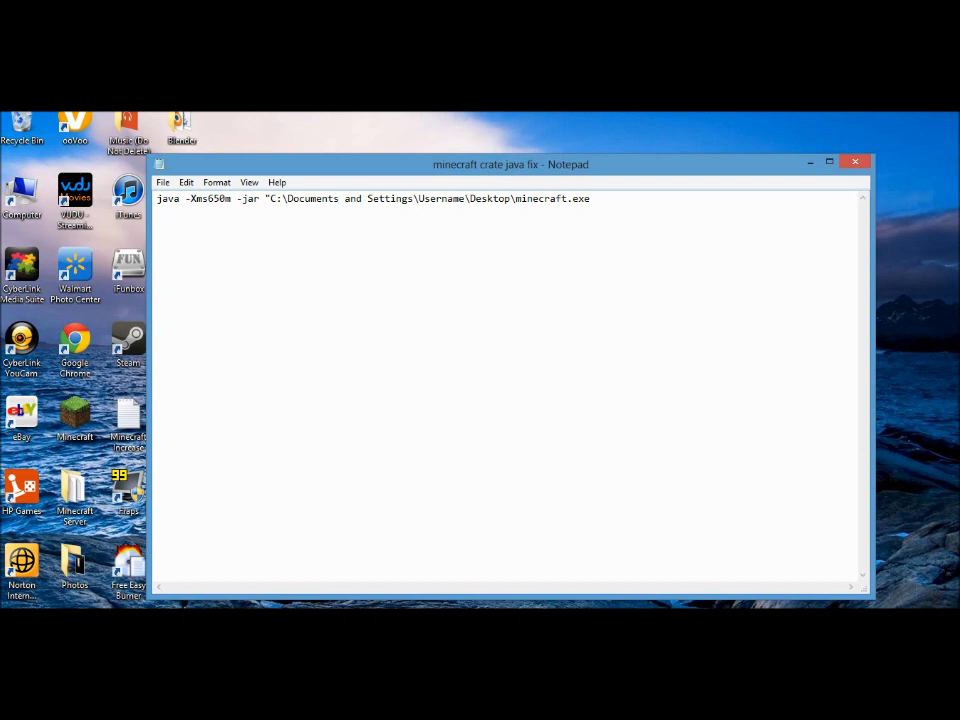
Step: In the launch command's path, replace "Documents and Settings" with "Users" and the Username placeholder with the Windows account name
drag(413, 198, 286, 198)
key(BackSpace)
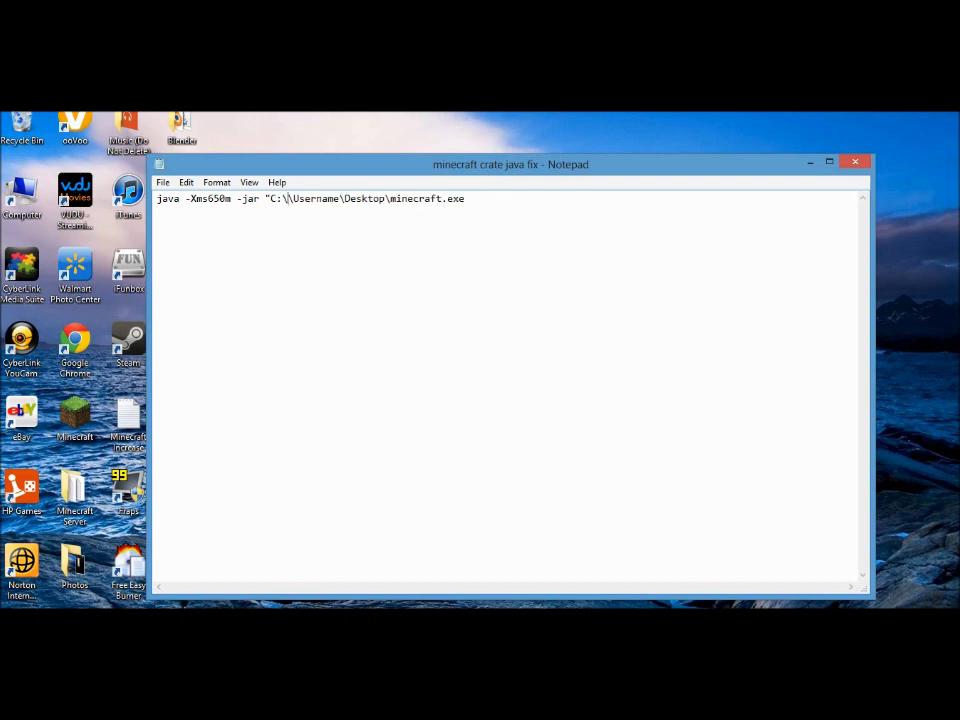
text(Users)
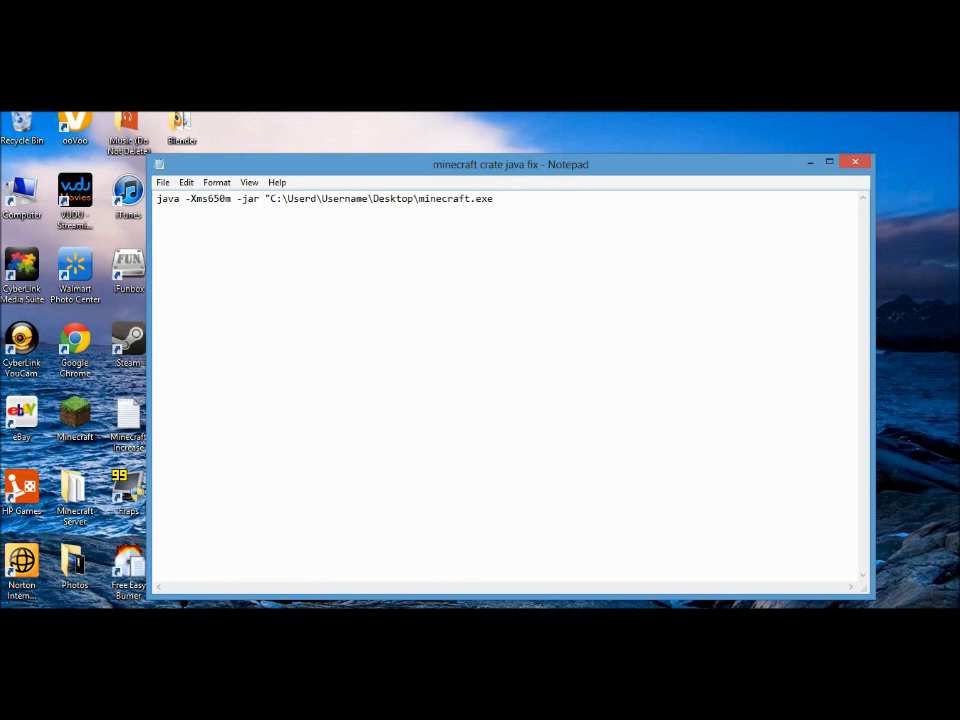
key(BackSpace)
key(BackSpace)
text(rs)
drag(368, 198, 322, 198)
key(BackSpace)
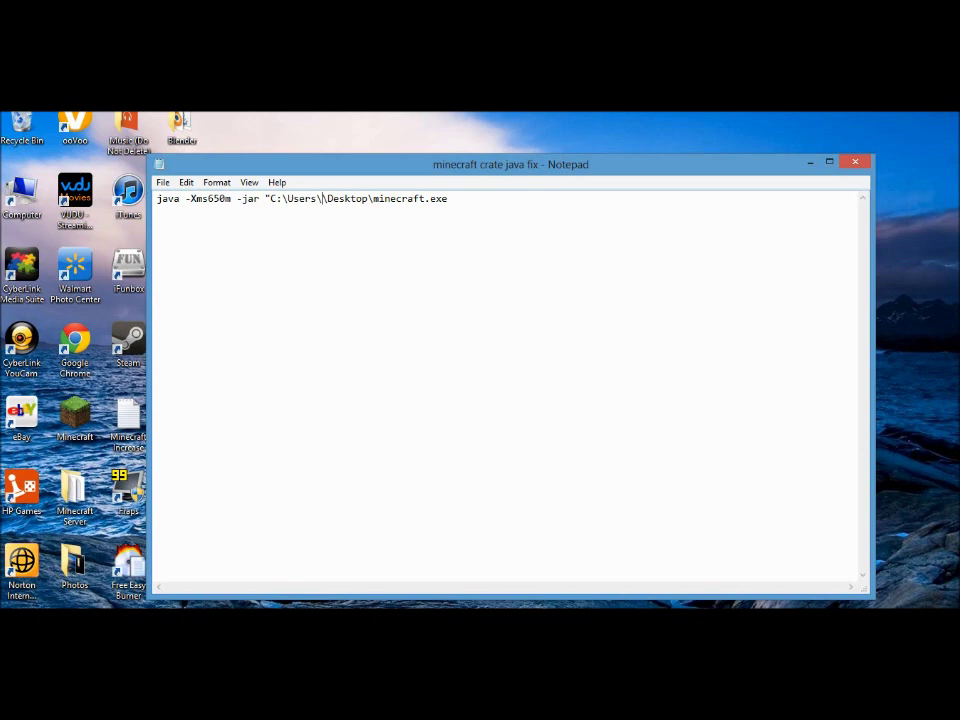
text(John)
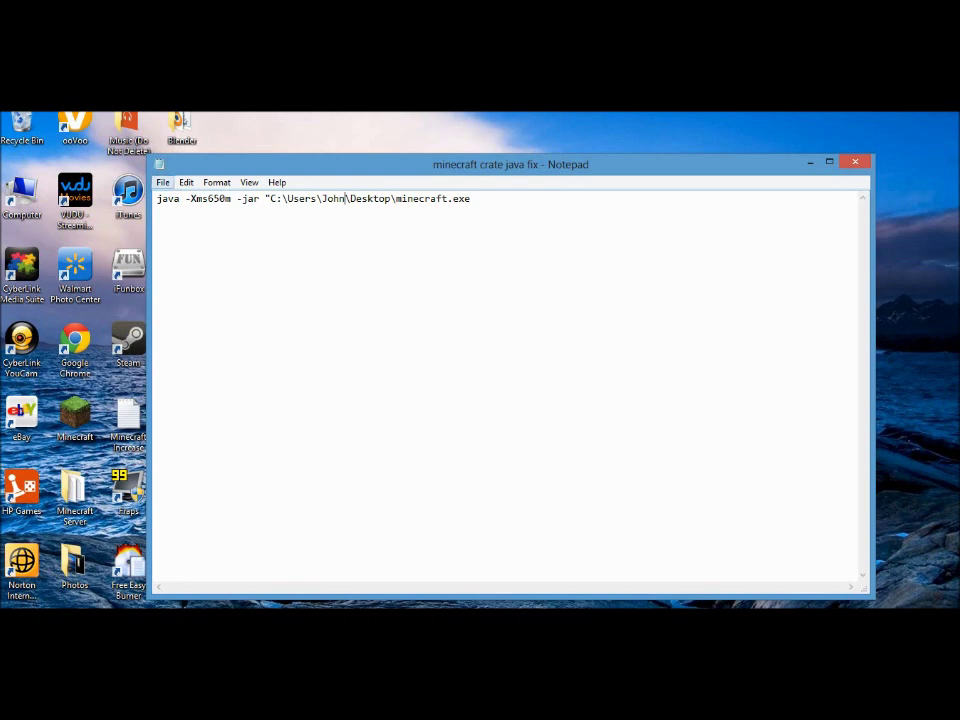
Step: Start saving a copy of the text file to the desktop under the name minecraft.bat
click(162, 182)
key(Down)
key(Down)
key(Down)
key(Down)
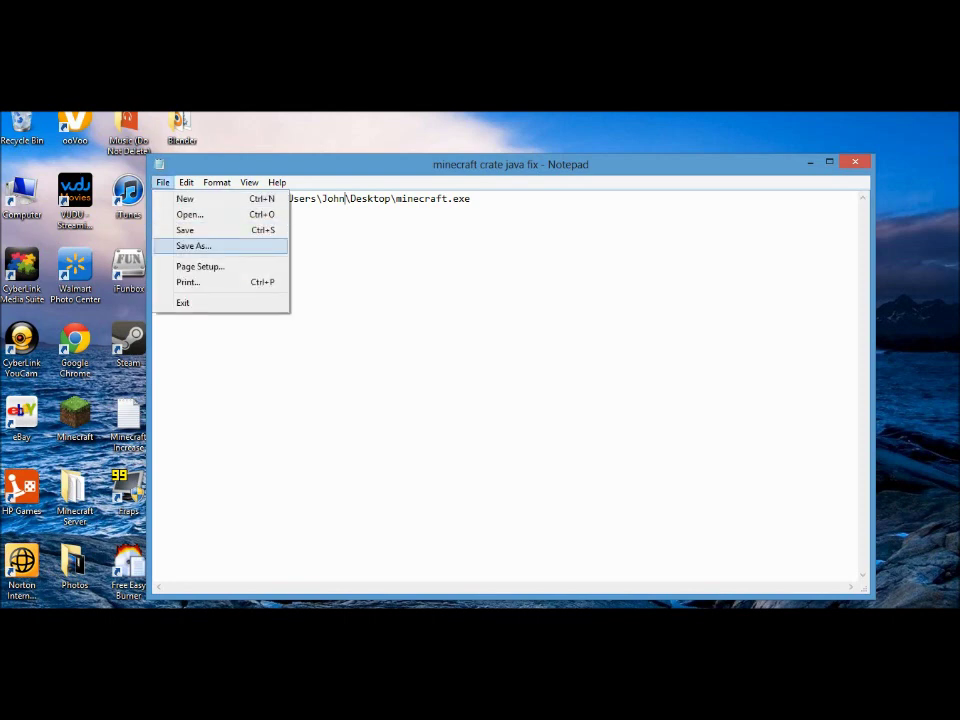
key(Return)
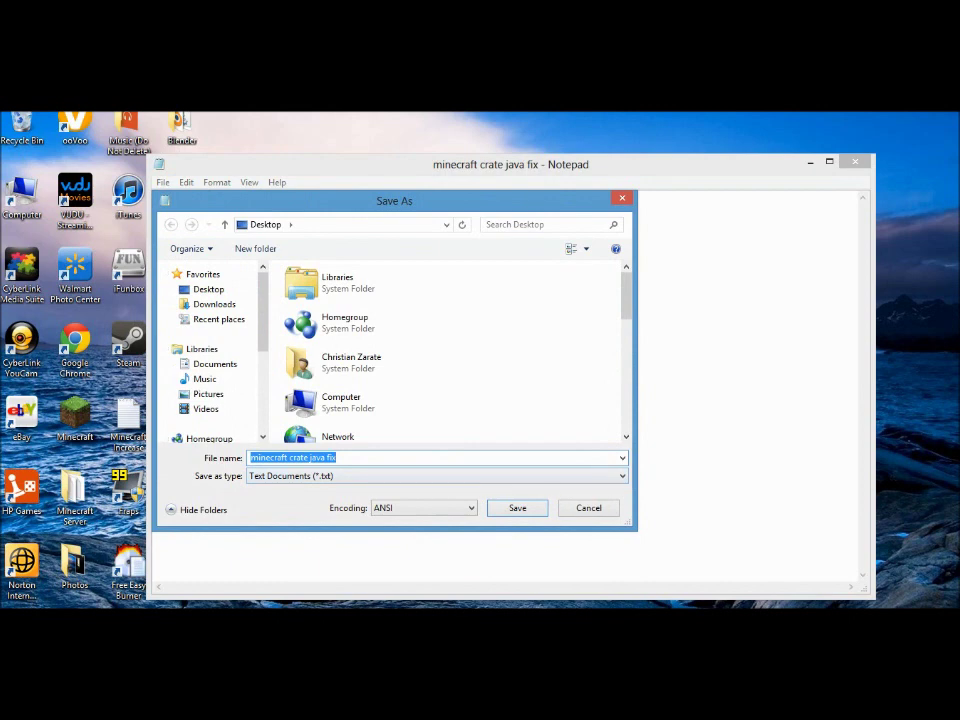
key(BackSpace)
text(minecr)
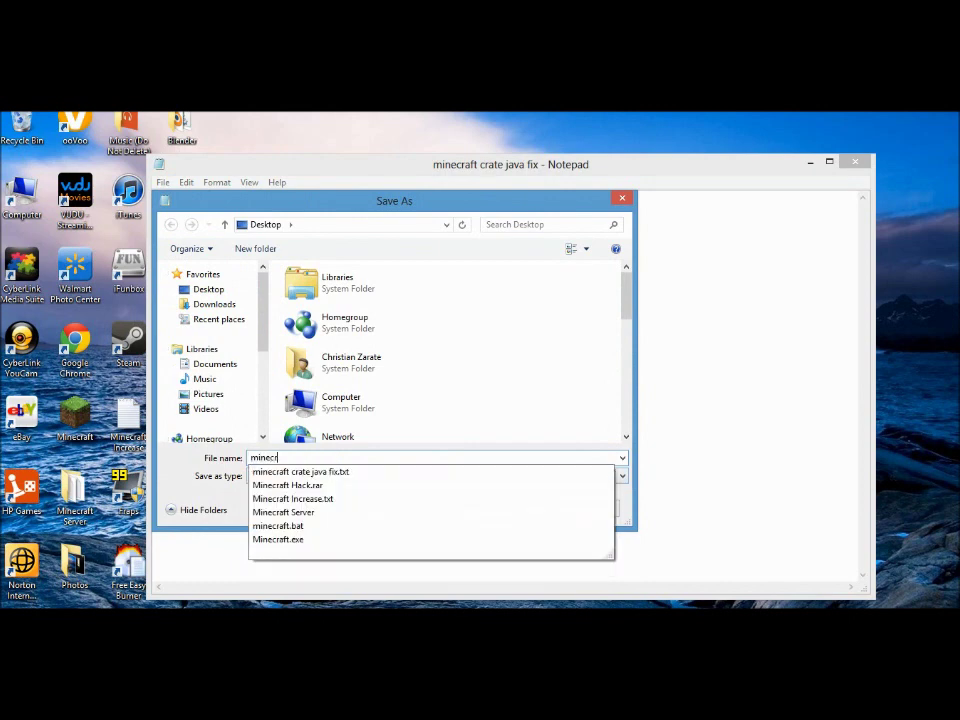
text(aft.bat)
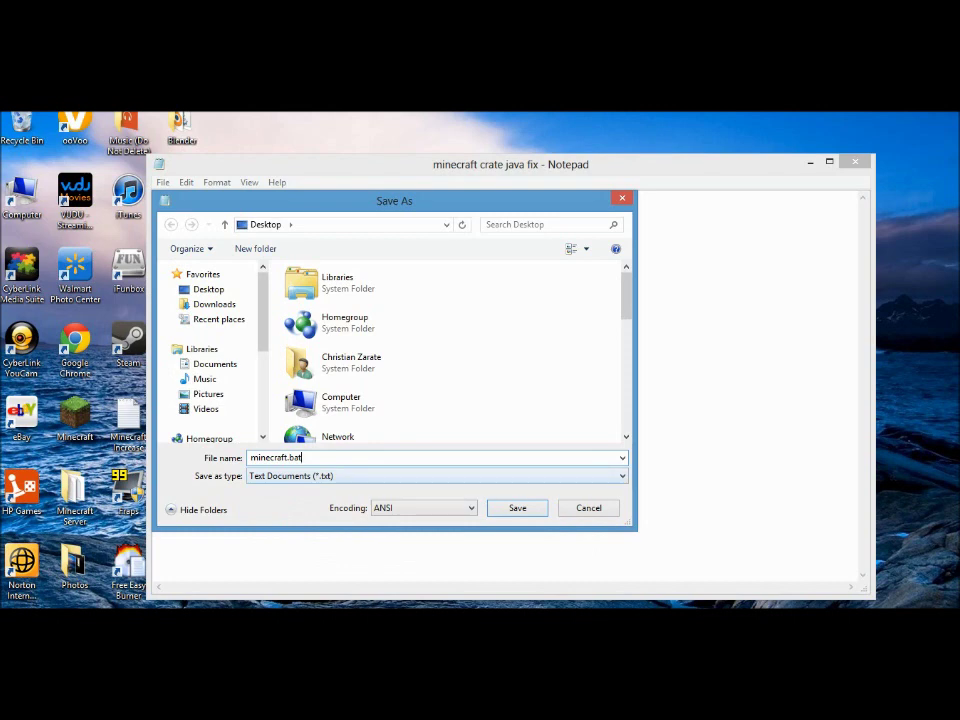
Step: Set the save type to All Files with ANSI encoding, and cancel the save
click(436, 476)
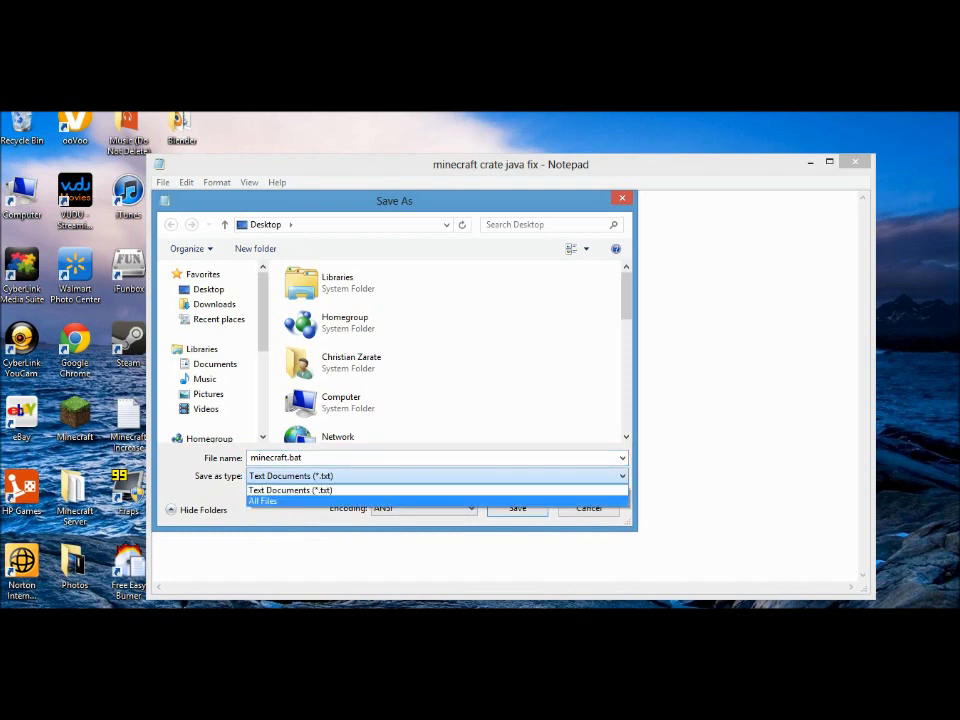
click(423, 501)
click(423, 508)
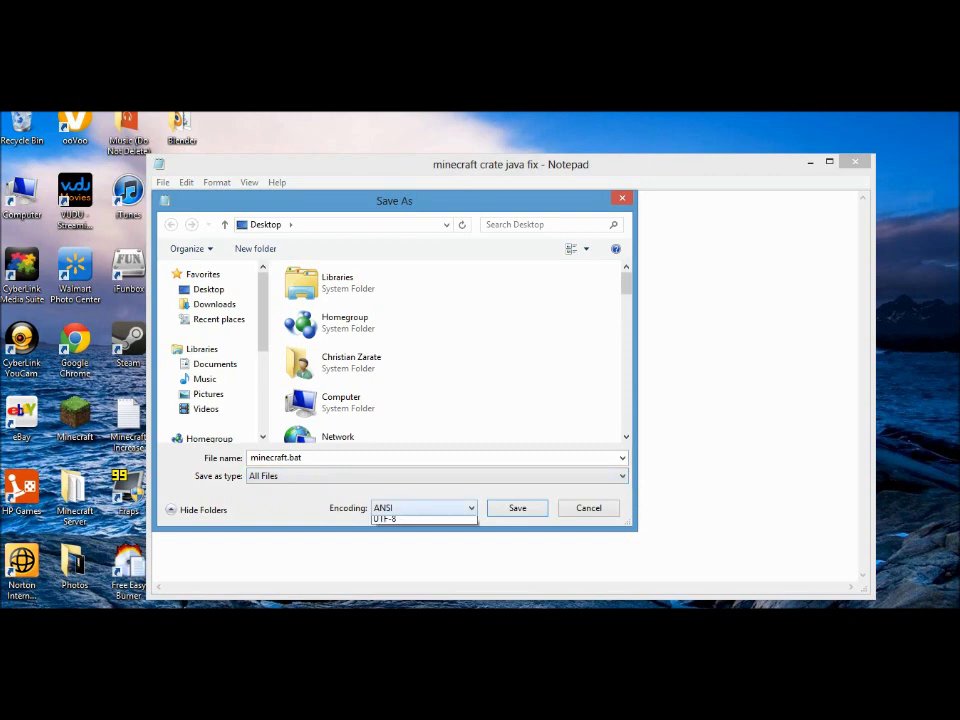
click(423, 520)
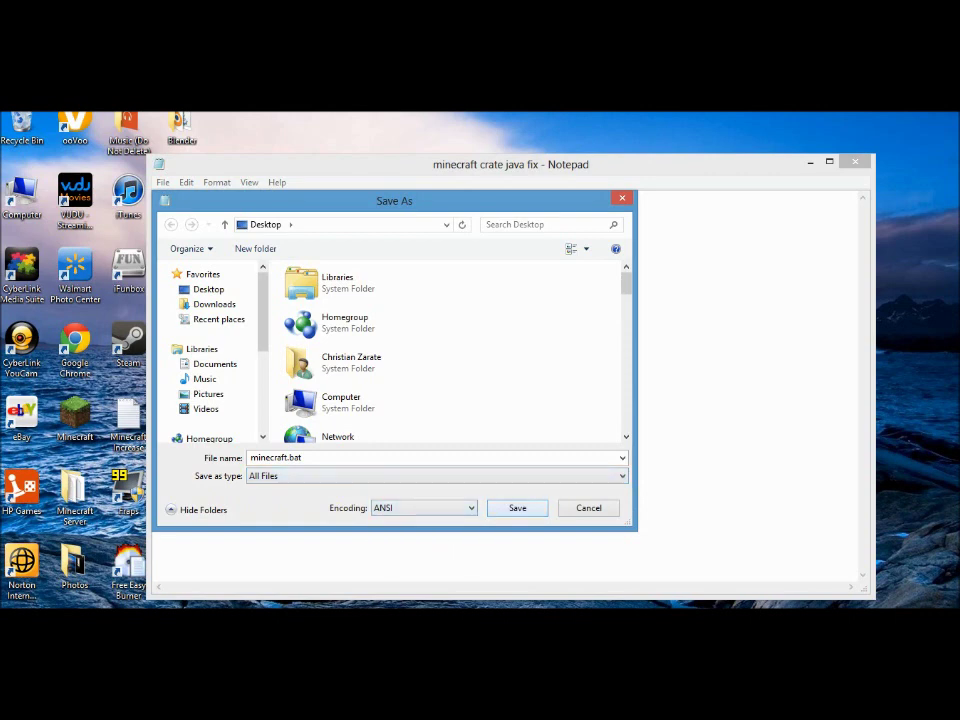
click(424, 508)
click(423, 521)
click(588, 508)
Step: Close the edited text file without saving its changes
click(855, 162)
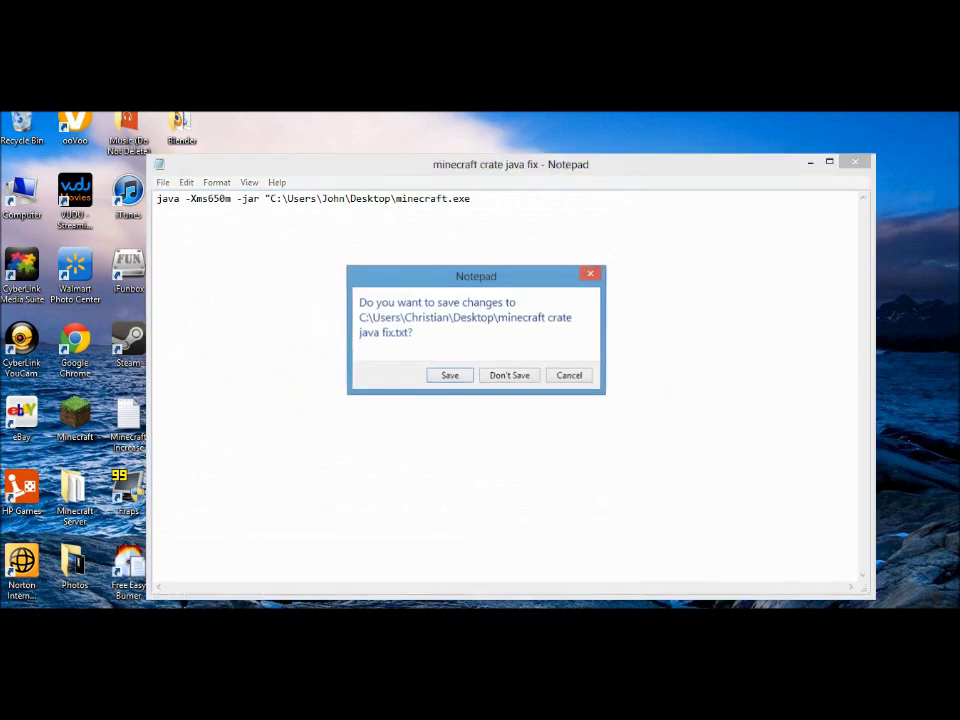
key(Escape)
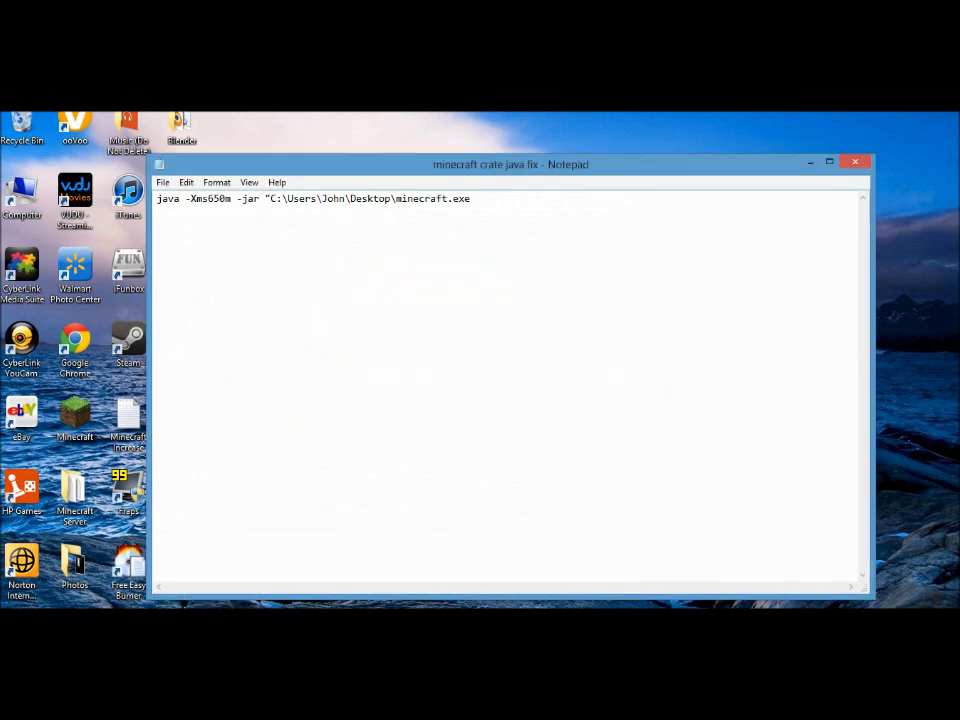
key(alt+F4)
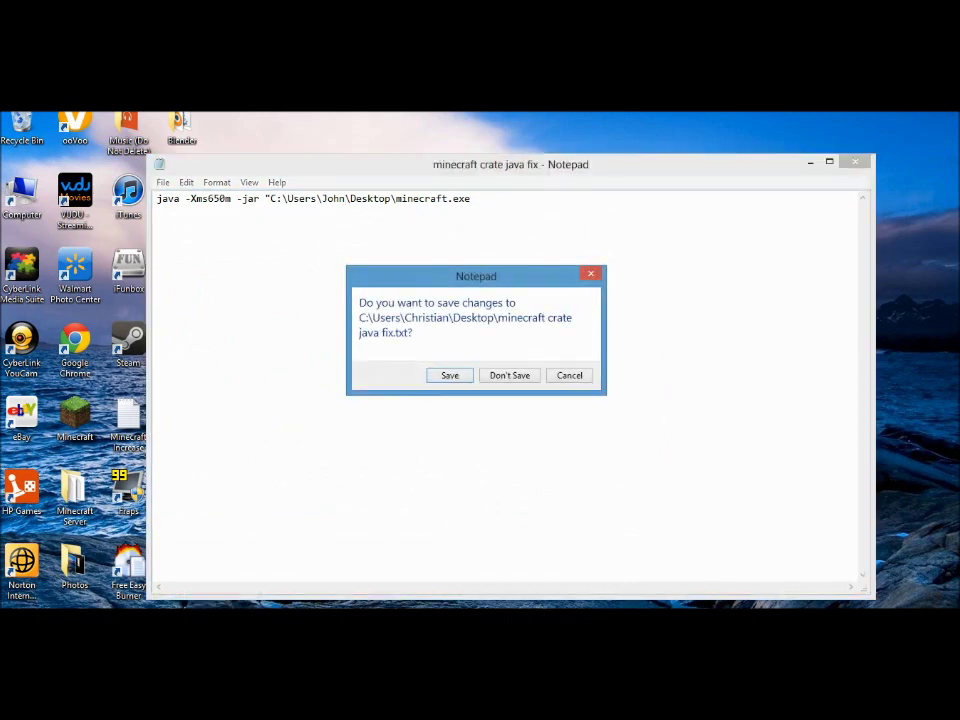
key(n)
key(Return)
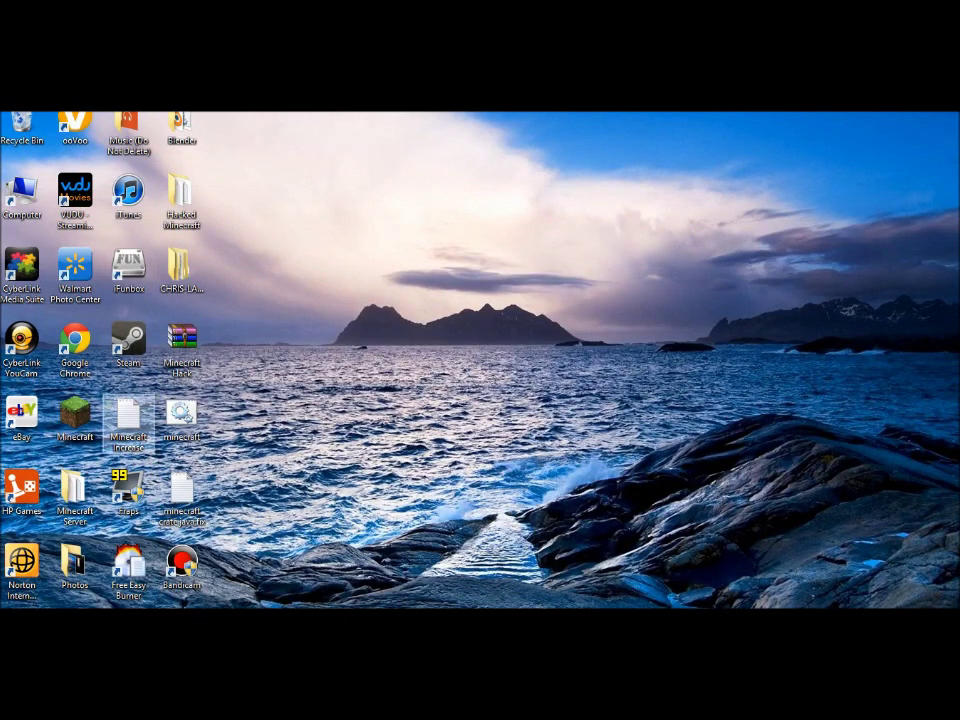
Step: Run the existing minecraft batch file on the desktop
mouse_move(181, 415)
mouse_down()
mouse_move(395, 340)
mouse_move(181, 416)
mouse_up()
double_click(181, 415)
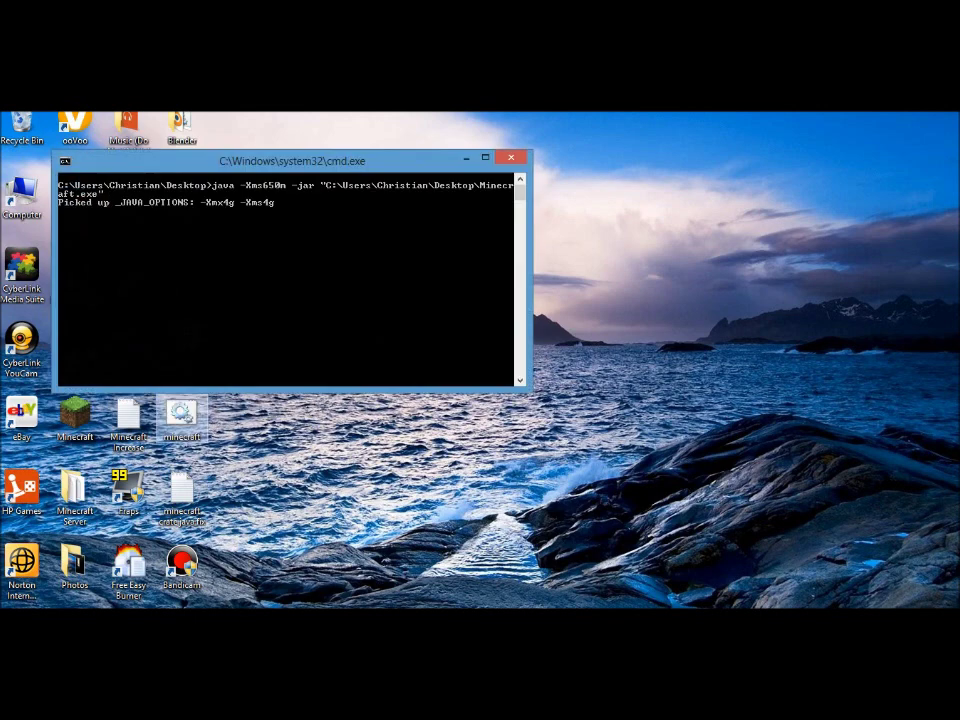
text(asdf)
key(Return)
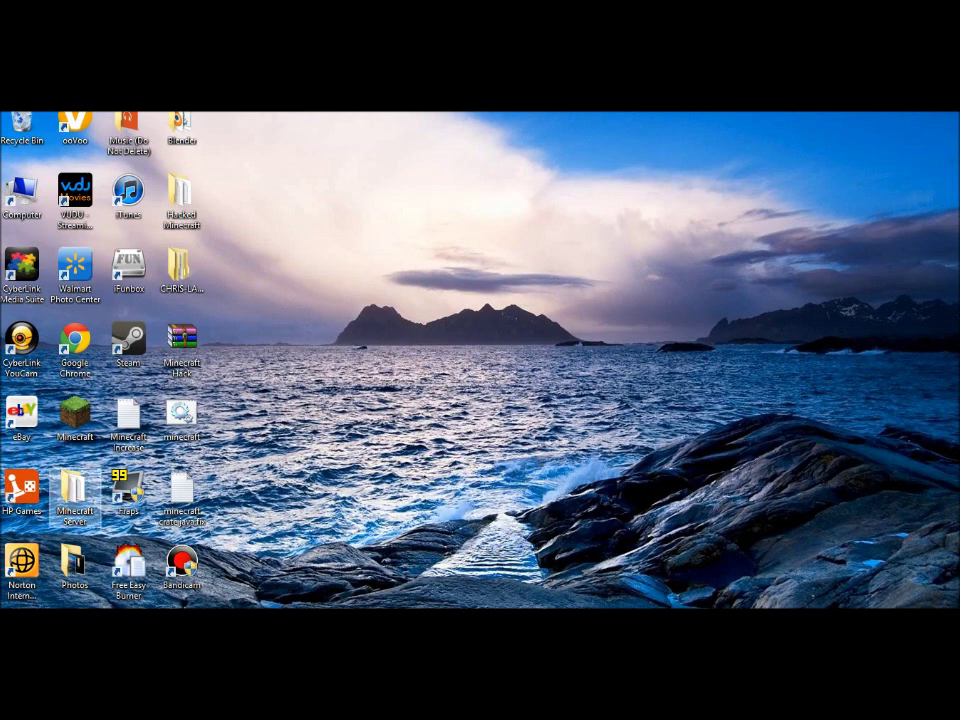
Step: Open the Minecraft Server folder, try to launch Minecraft_Server, and dismiss the Java error
double_click(74, 490)
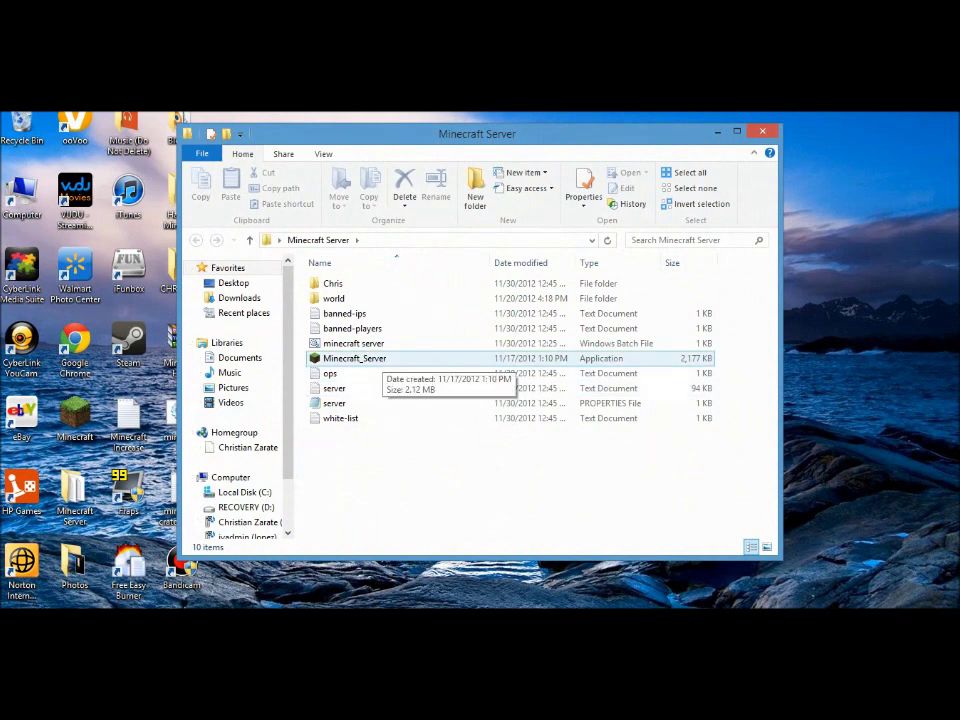
double_click(365, 358)
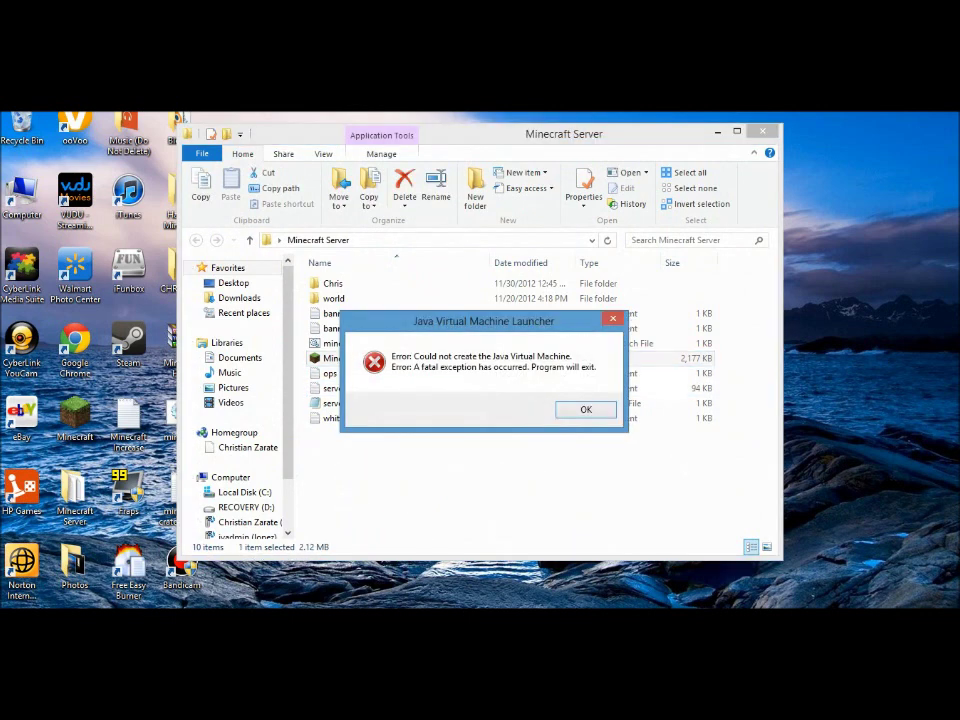
key(Return)
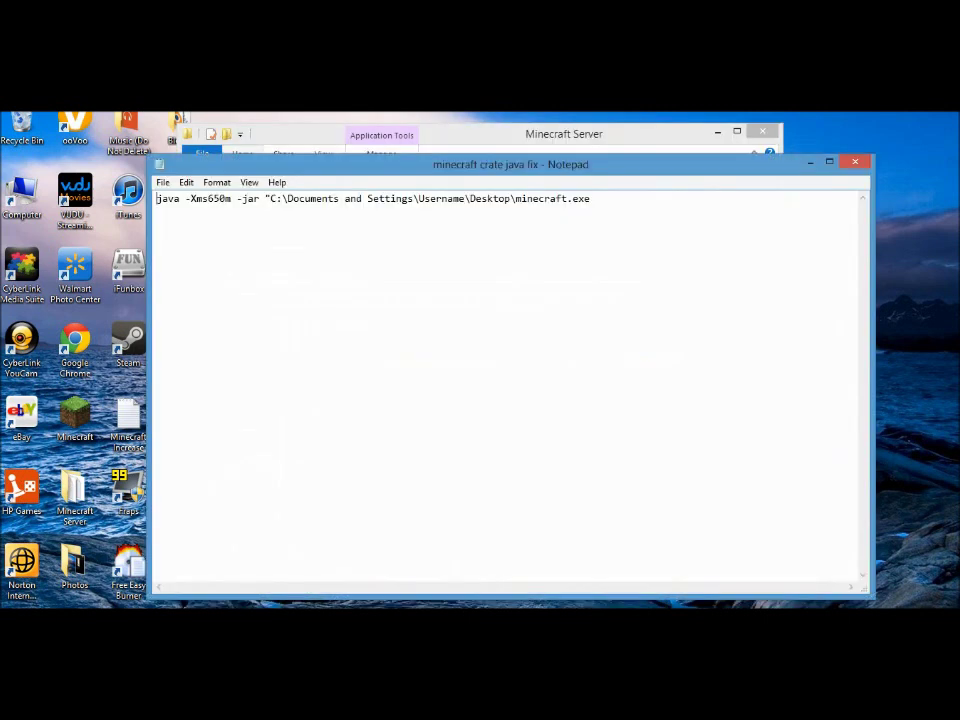
Step: In "minecraft crate java fix", replace "Documents and Settings" with "User" and the Username placeholder with the Windows account name
drag(414, 198, 288, 198)
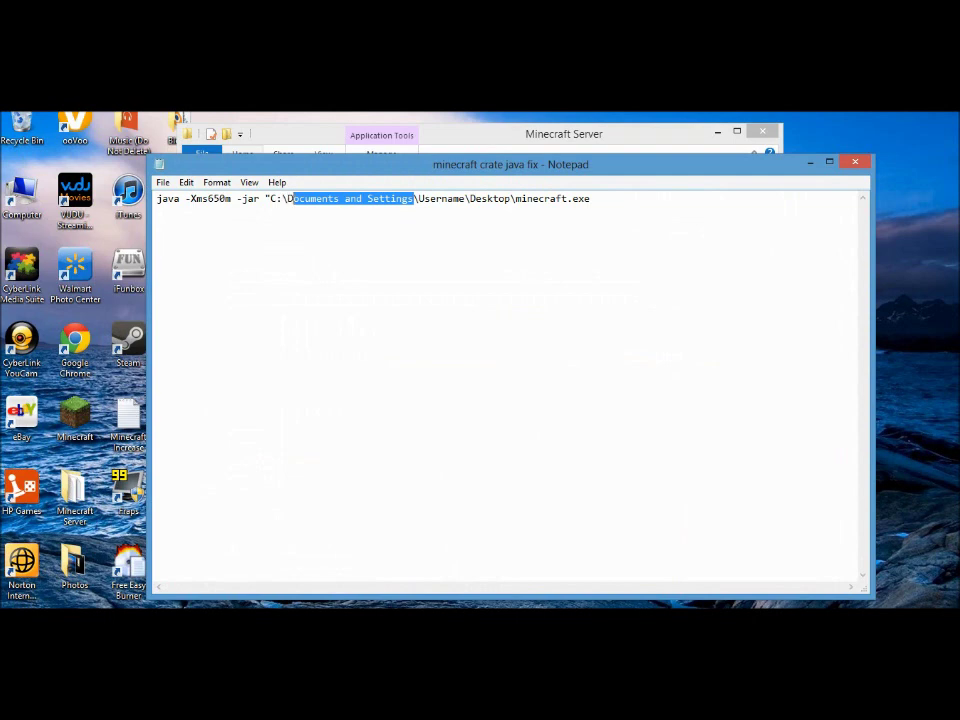
key(BackSpace)
text(User)
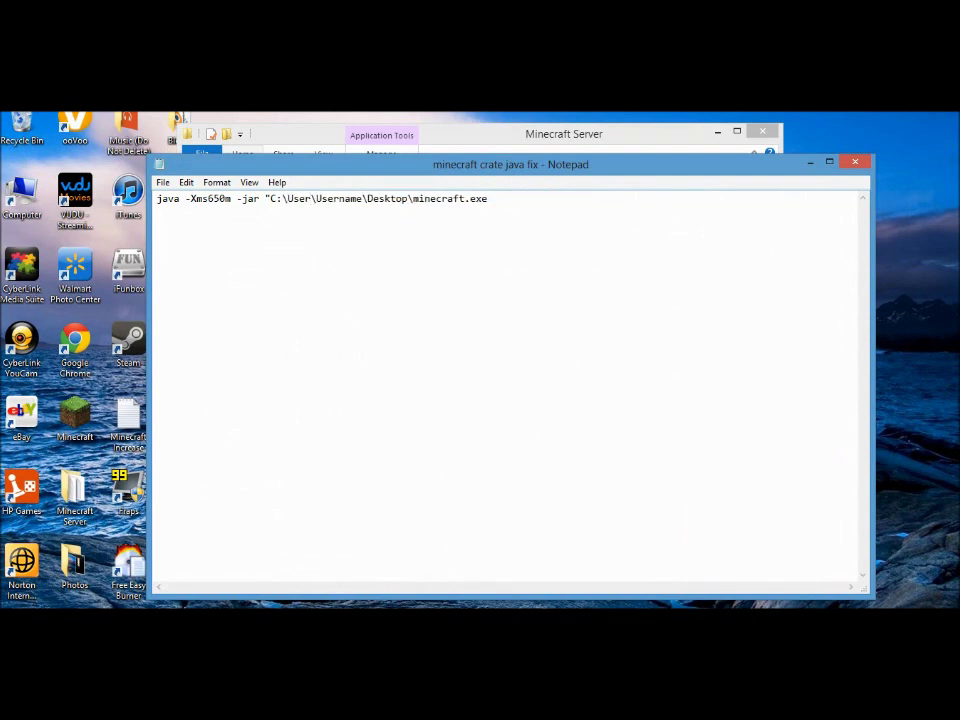
drag(362, 198, 316, 198)
key(BackSpace)
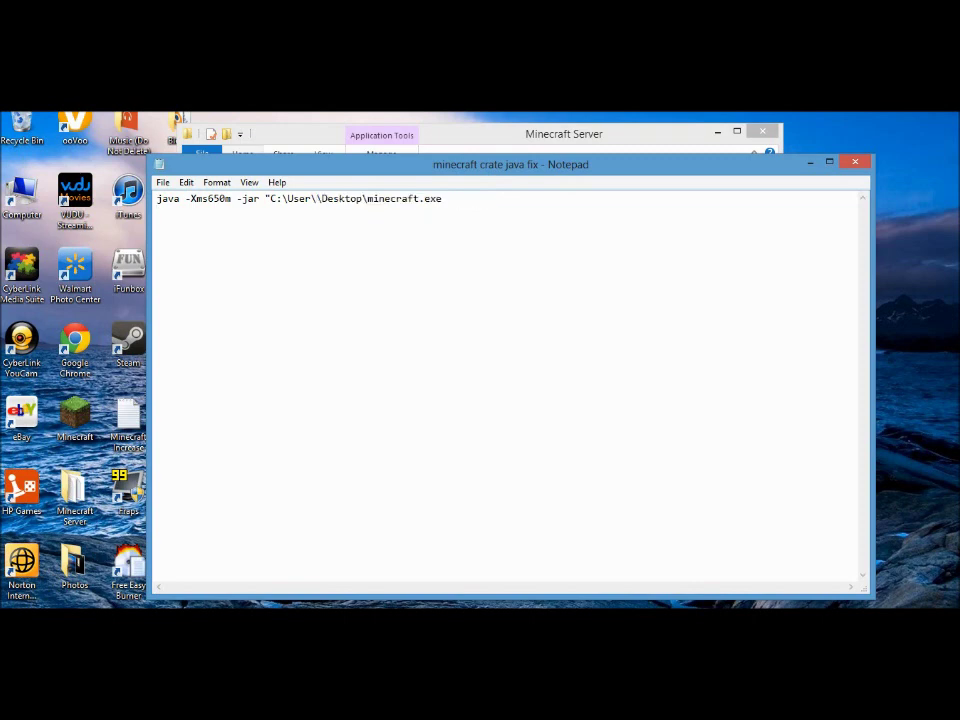
text(Joph)
key(BackSpace)
key(BackSpace)
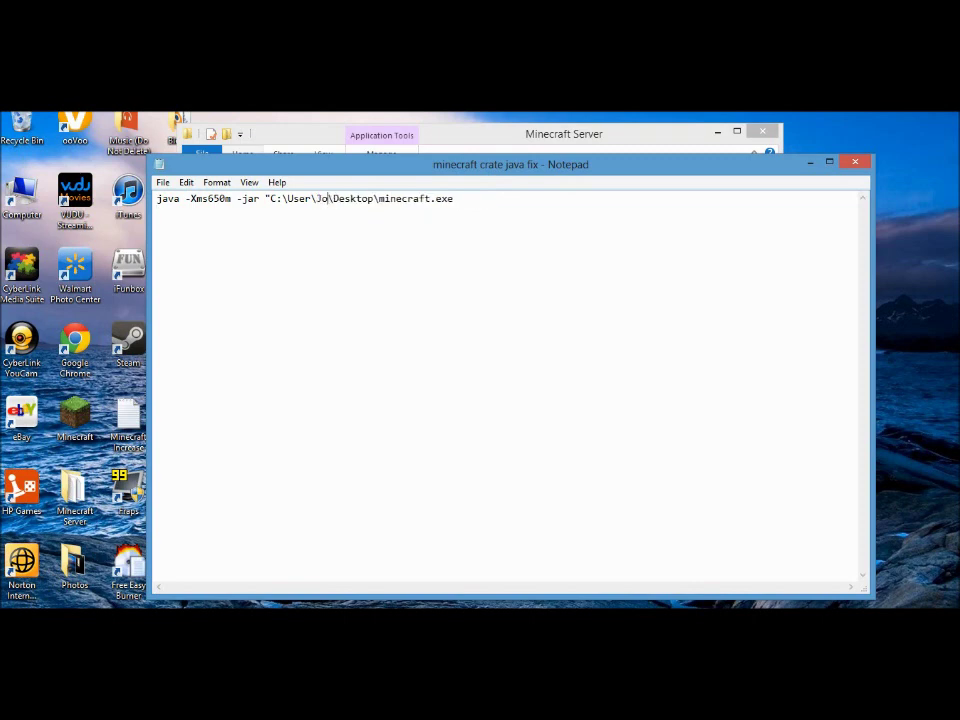
text(hn)
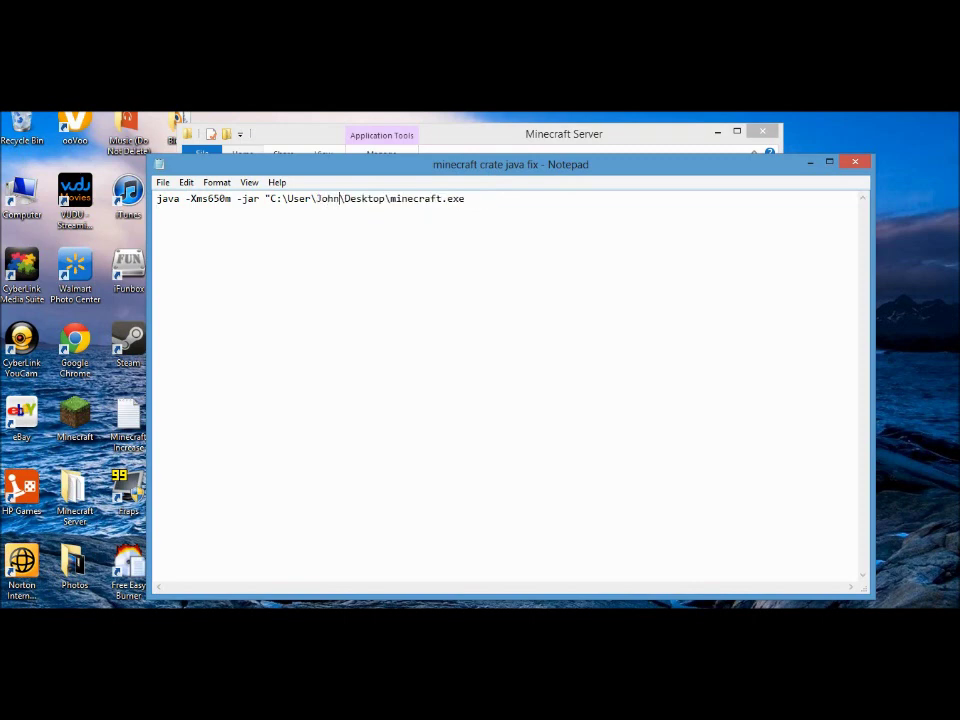
Step: Replace minecraft.exe at the end of the path with "Minecraft Server\Minecraft_Server.exe"
drag(464, 198, 390, 198)
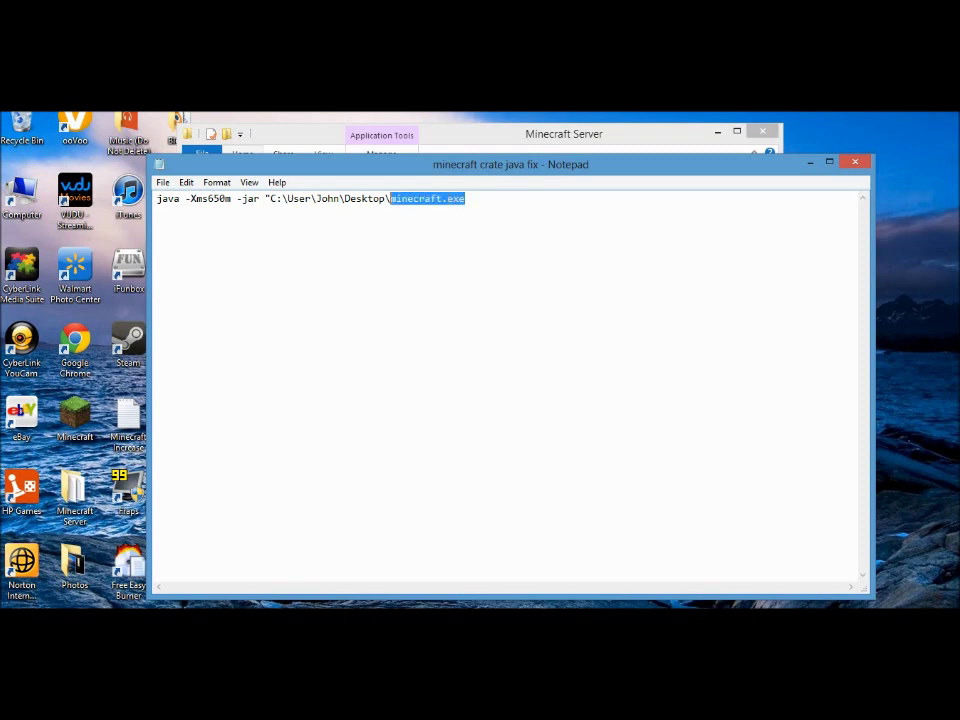
key(BackSpace)
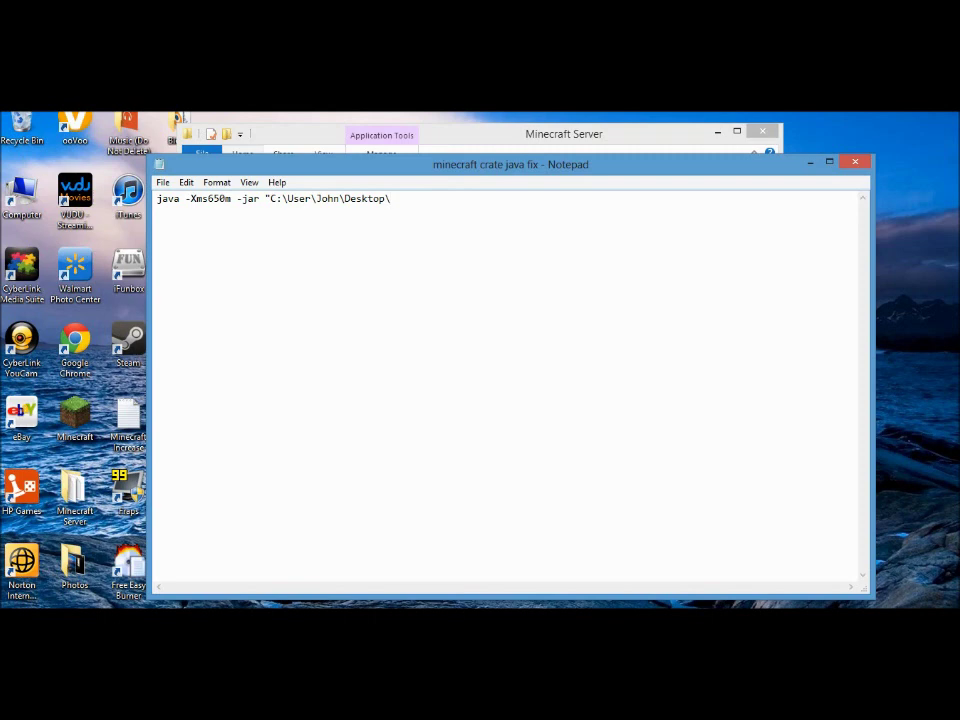
text(Minecraft Server\Minecra)
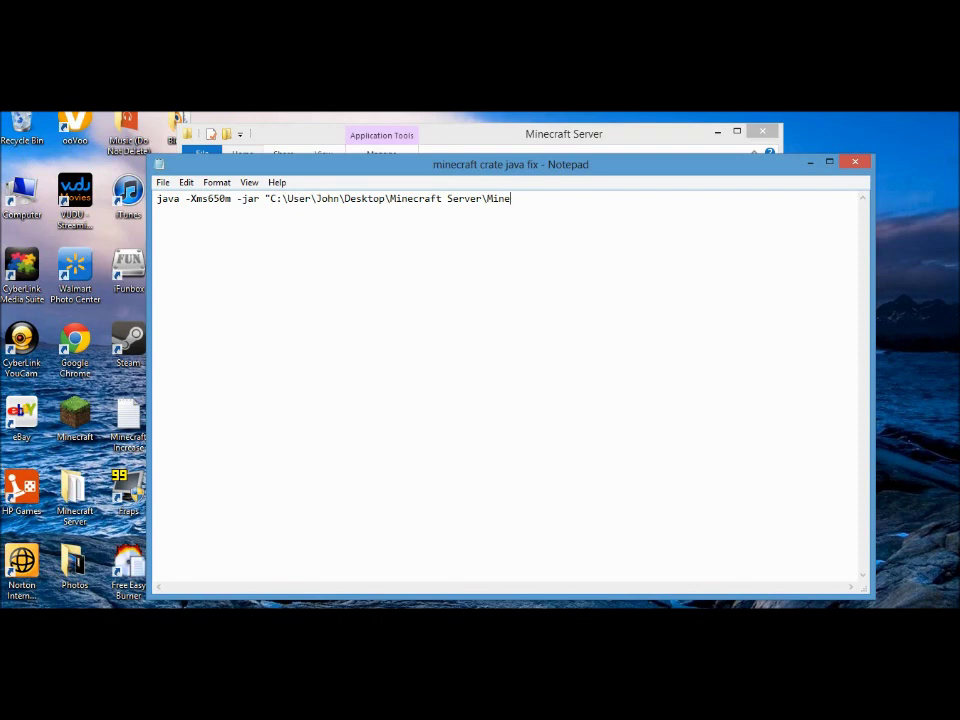
text(ft_Server.exe)
Step: Open Save As for the edited java command and choose All Files as the file type
key(alt+f)
key(Down)
key(Down)
key(Down)
key(Return)
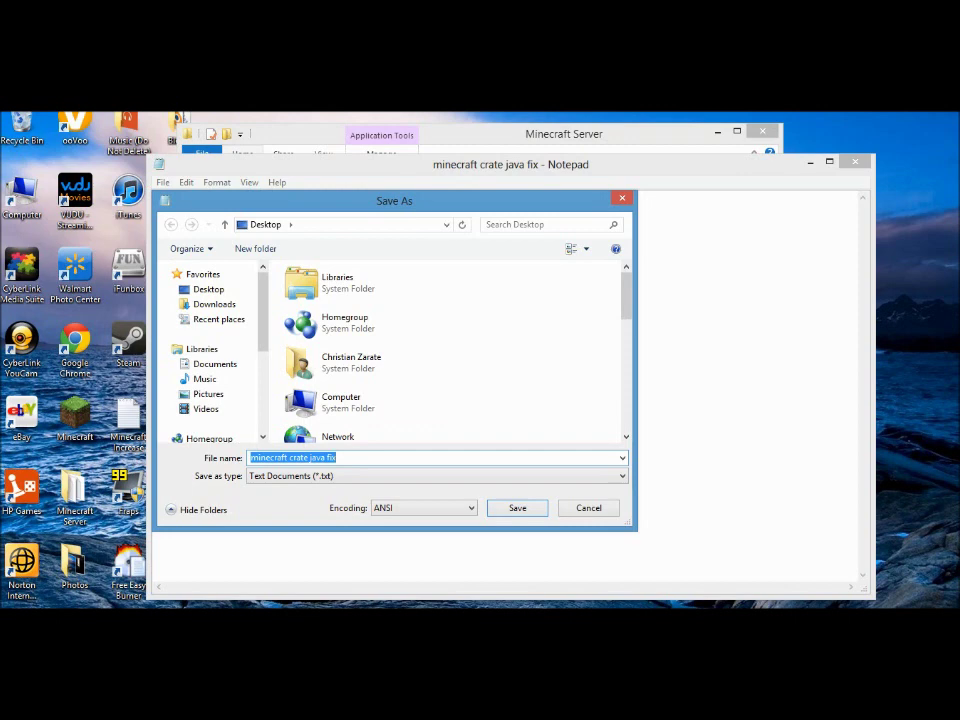
click(420, 476)
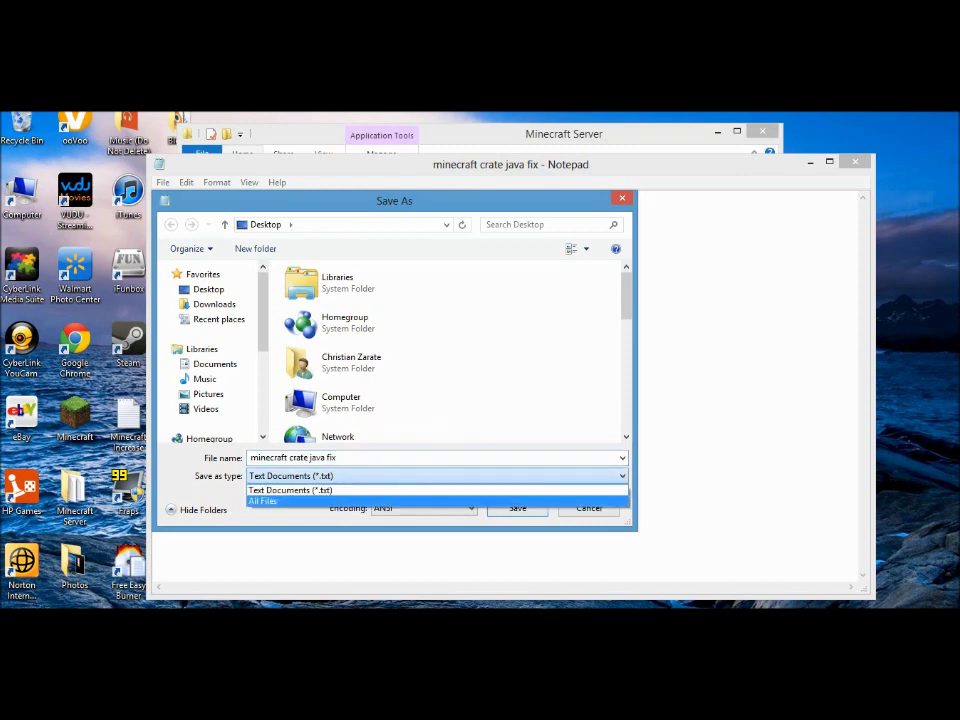
click(420, 501)
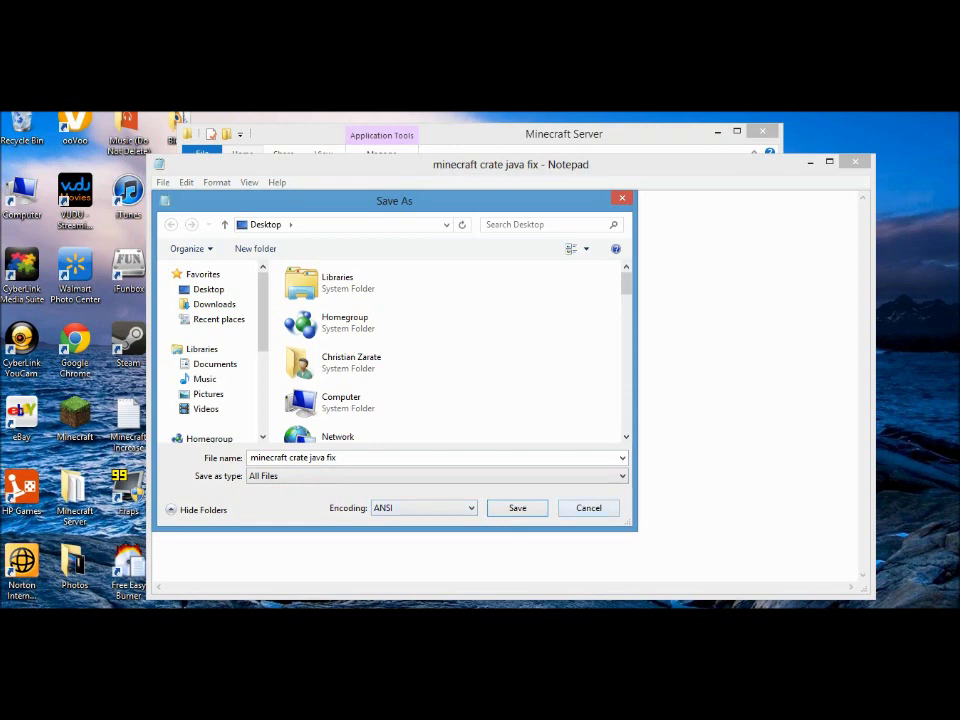
Step: Cancel the save and close the "minecraft crate java fix" file, discarding its changes
key(Return)
key(alt+F4)
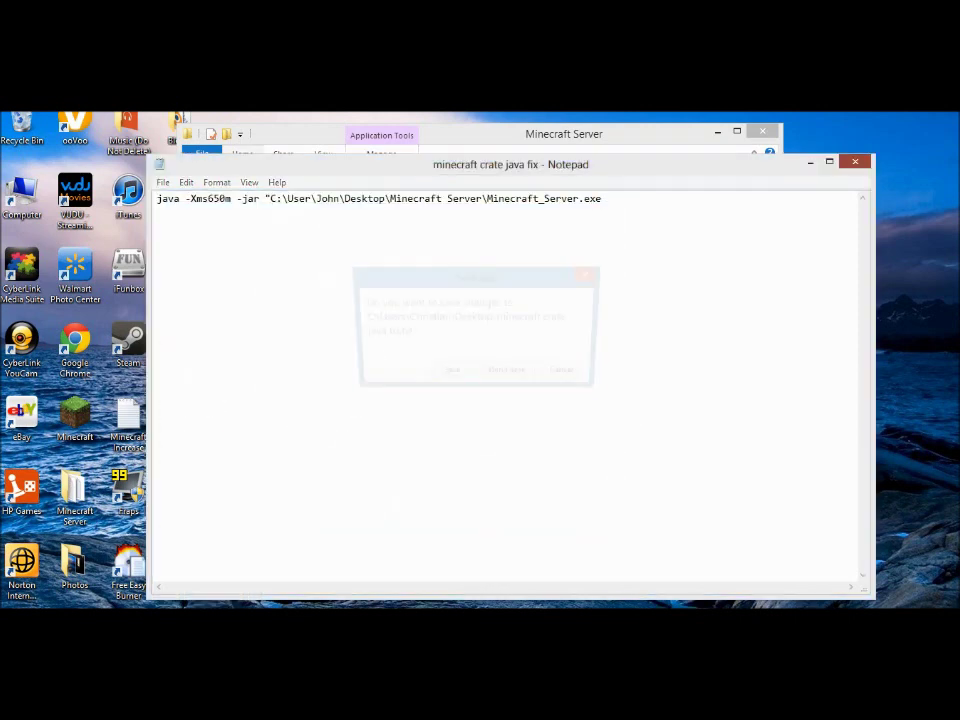
click(509, 375)
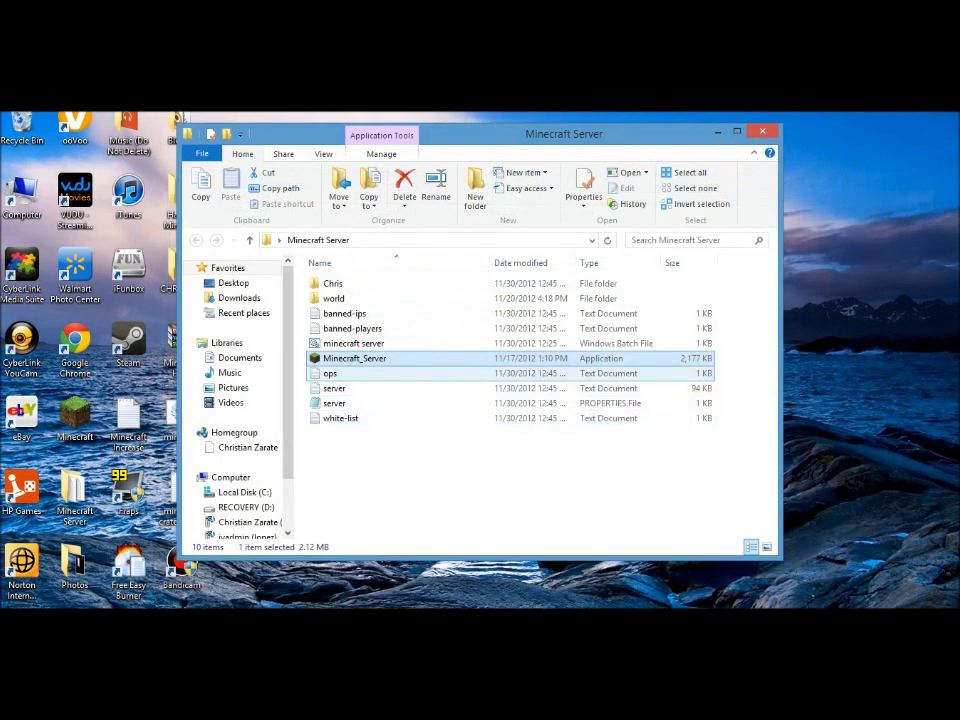
Step: Try to launch the Minecraft_Server application directly and dismiss the Java Virtual Machine error
double_click(509, 358)
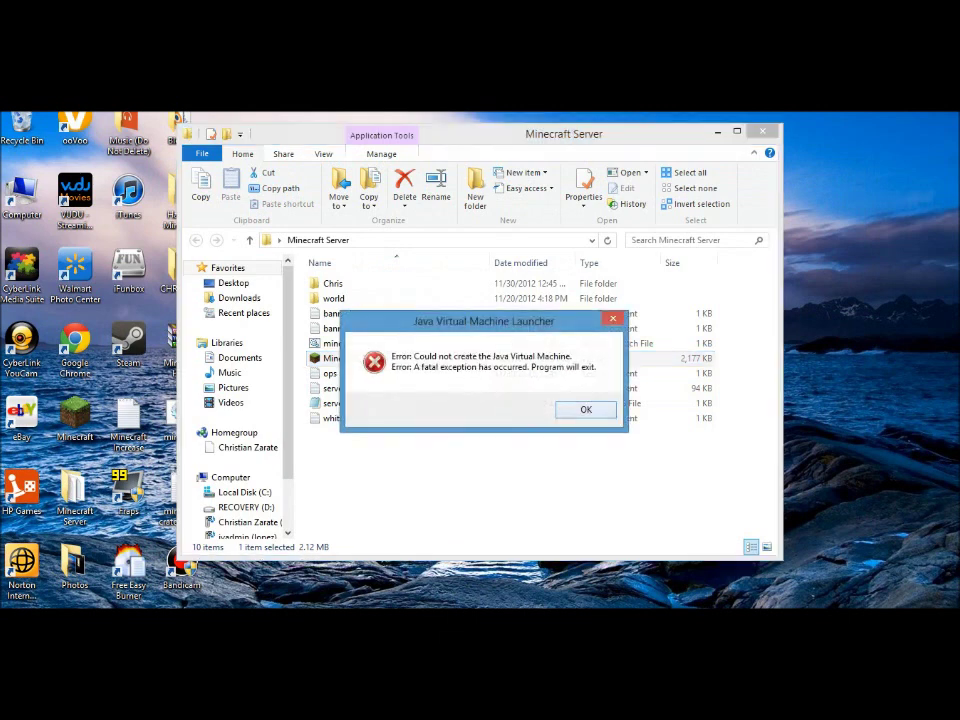
key(Return)
Step: Run the minecraft server batch file from the Minecraft Server folder, and close the folder window
double_click(353, 343)
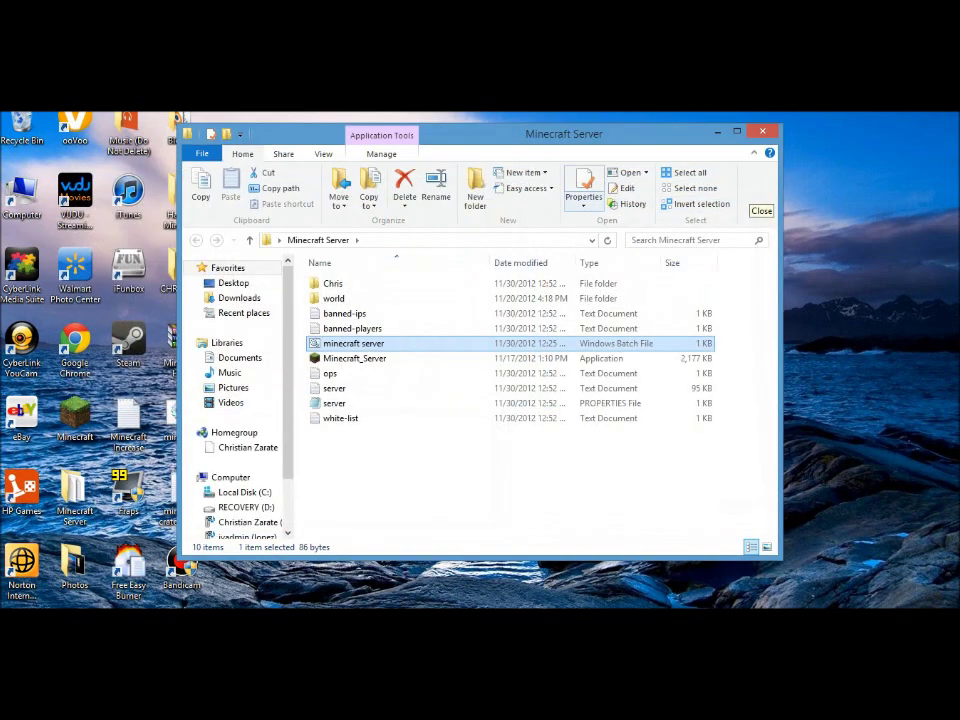
mouse_move(564, 133)
mouse_down()
mouse_move(566, 165)
mouse_move(565, 151)
mouse_up()
click(763, 149)
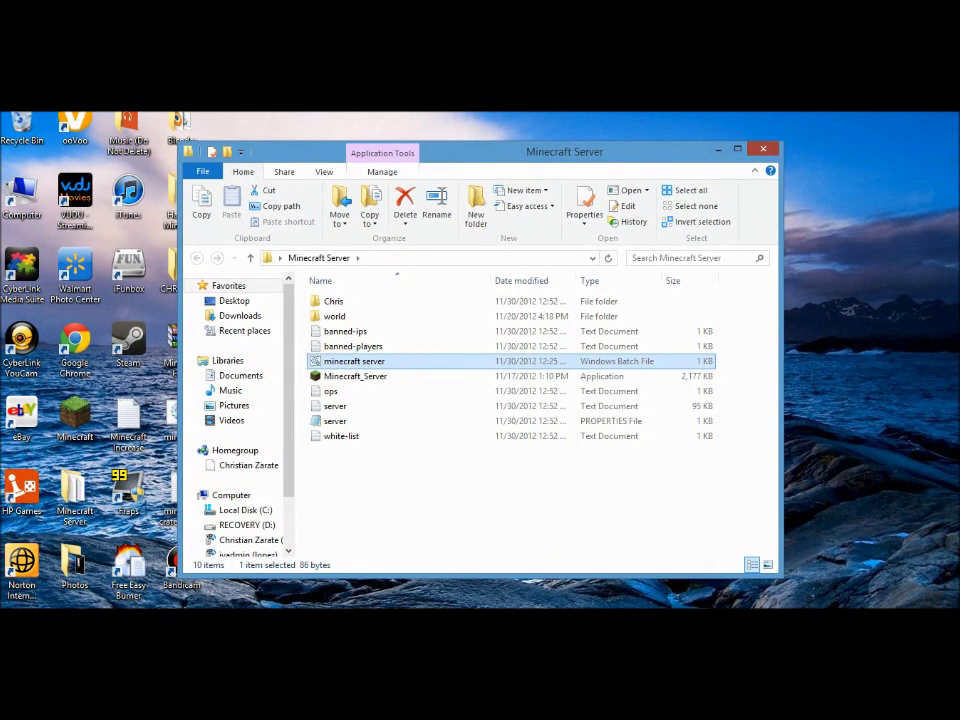